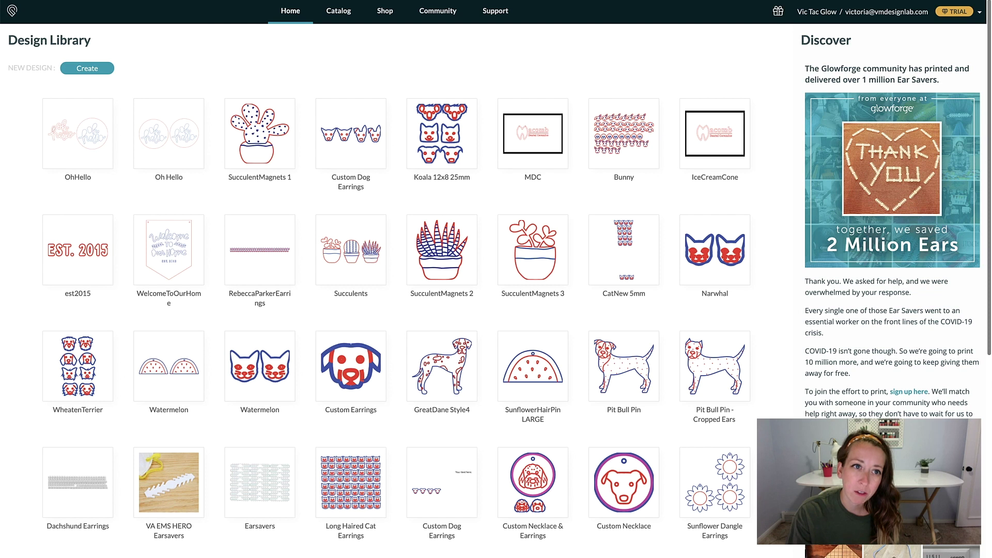
Reload the Glowforge app page at app.glowforge.com.
click(952, 177)
text(ap)
key(Return)
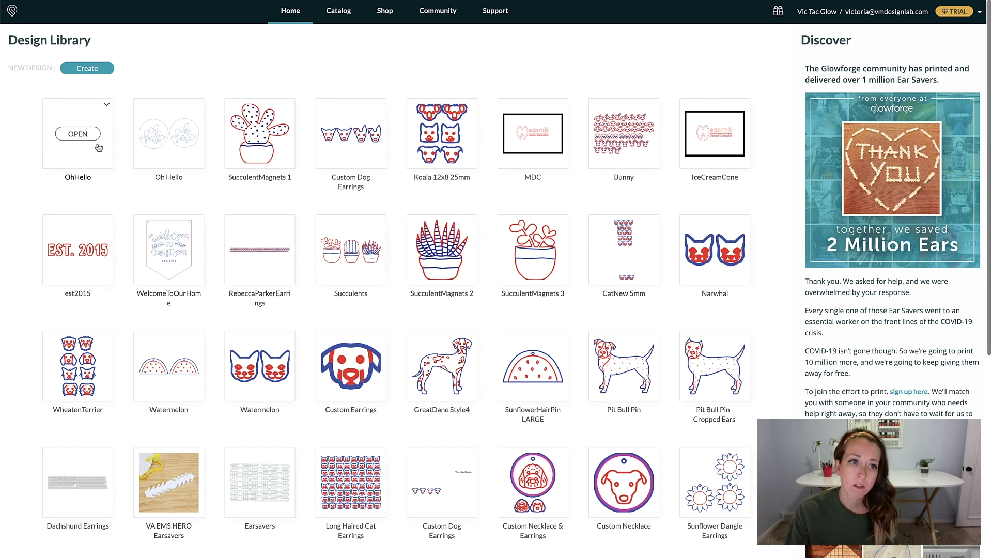
Rename the OhHello design to 'Oh Hello Sign' and open it in the editor.
click(106, 104)
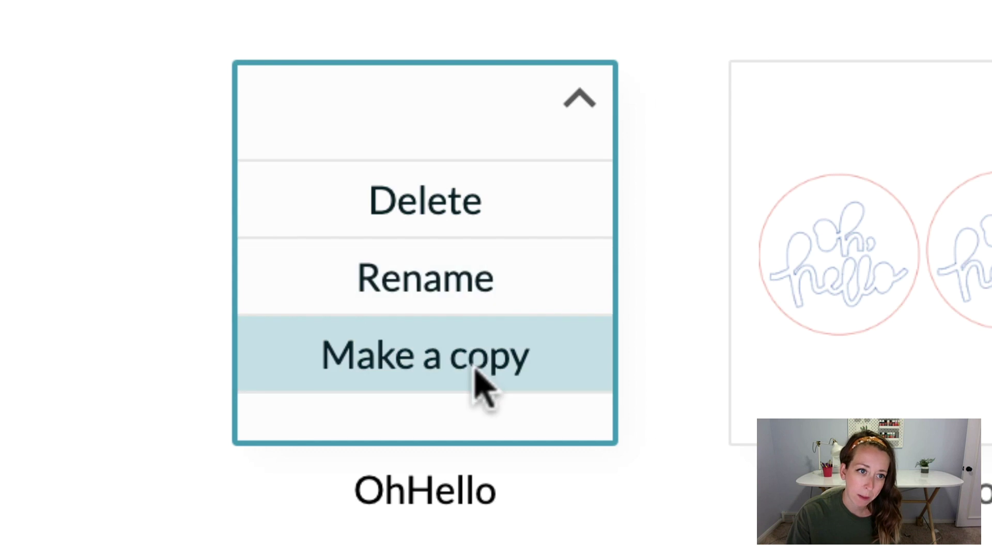
click(476, 297)
text(Oh Hello Si)
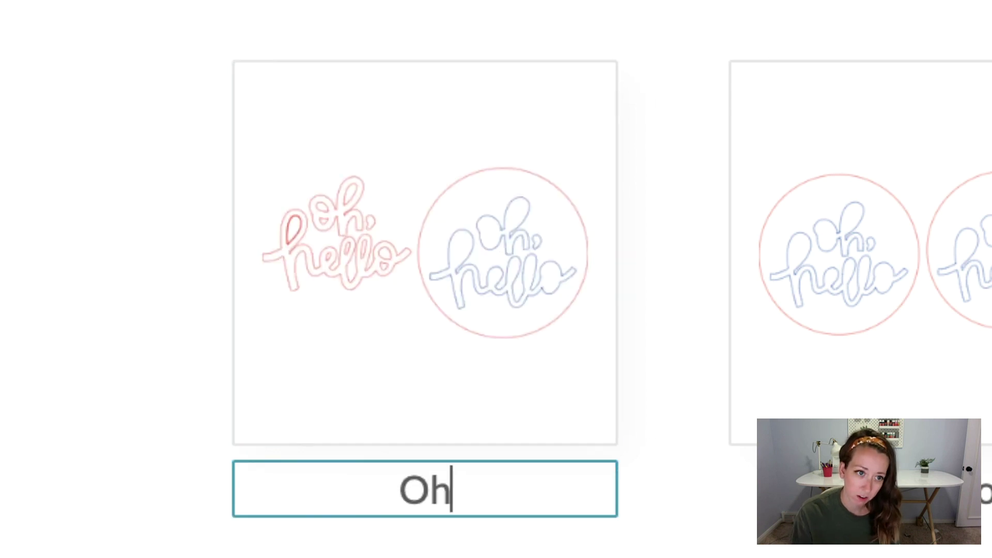
text(gg)
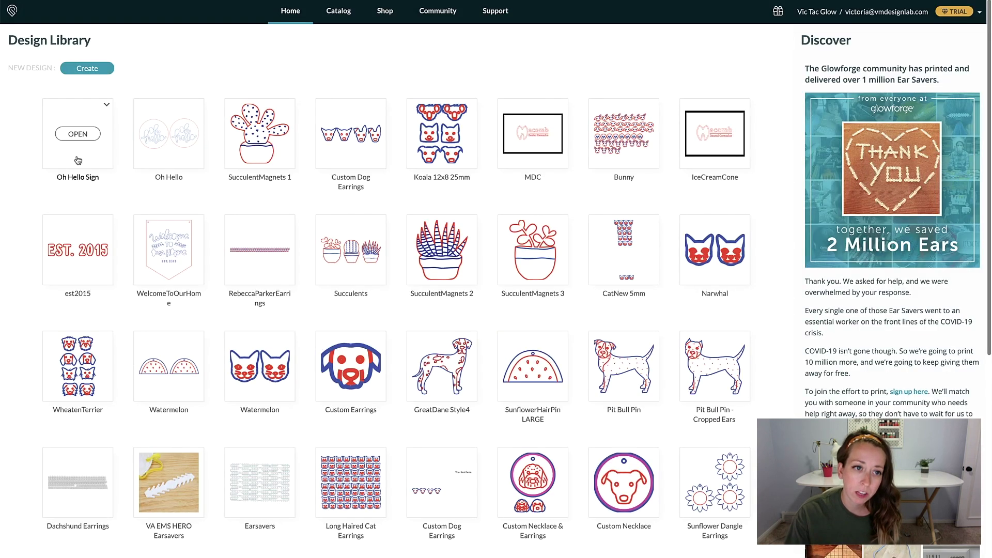
click(78, 135)
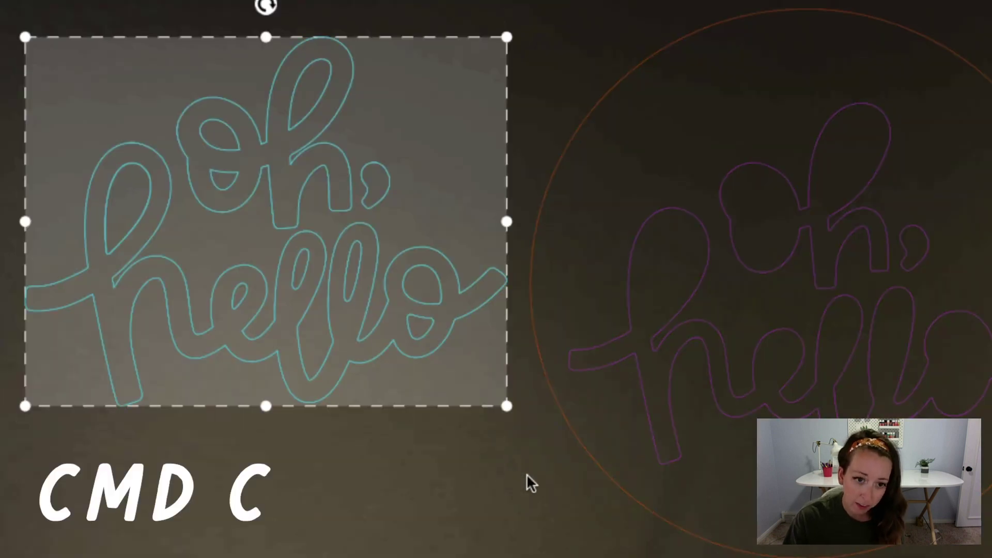
key(super+v)
drag(500, 337, 310, 428)
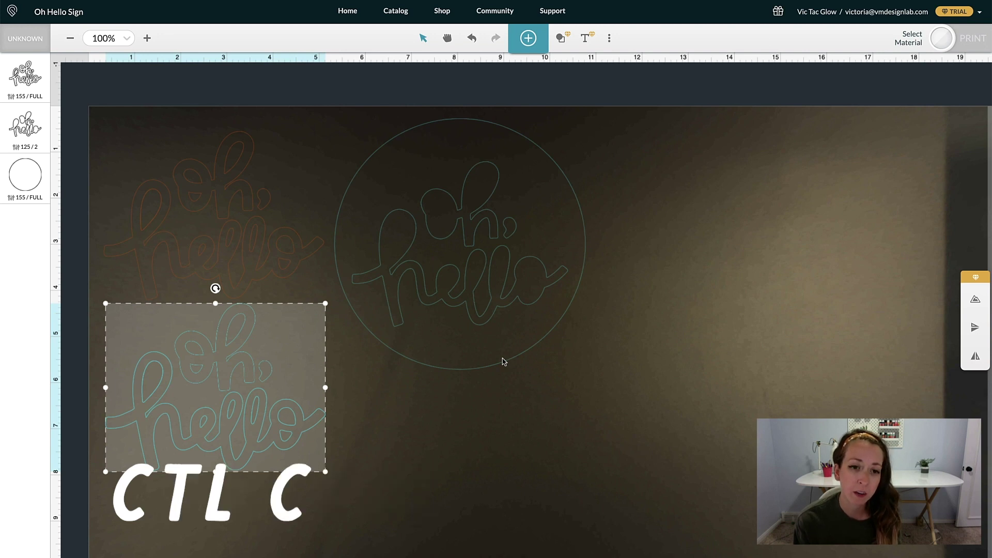
key(ctrl+z)
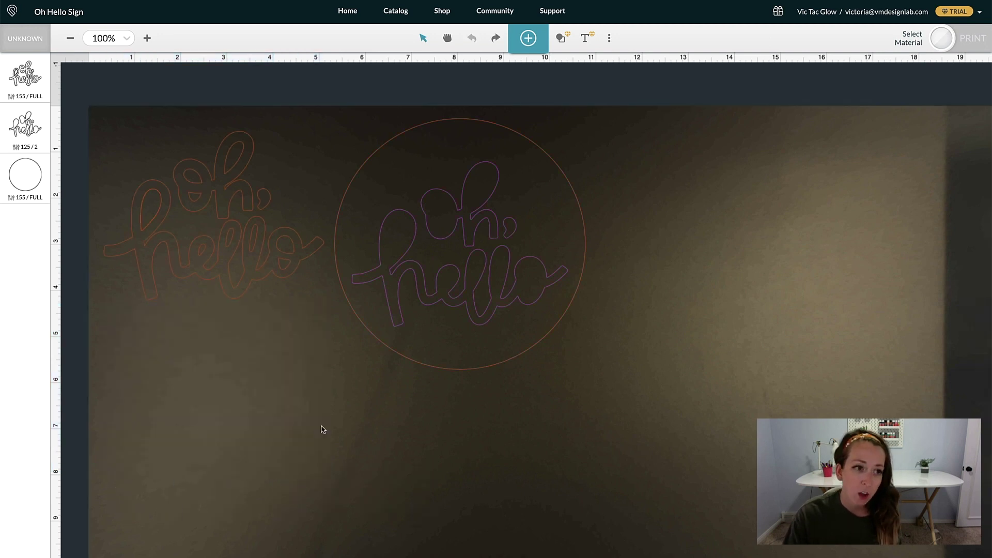
drag(88, 98, 326, 401)
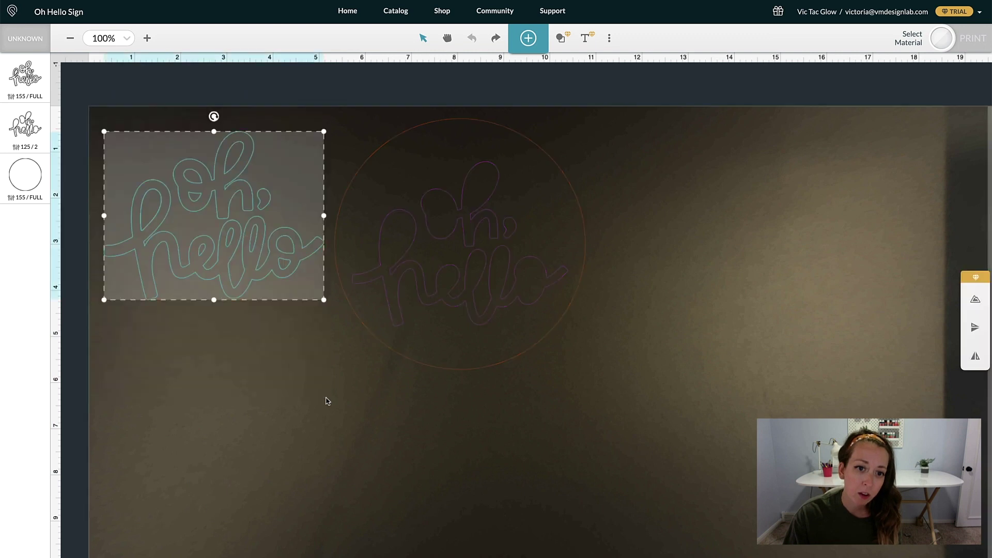
key(ctrl+v)
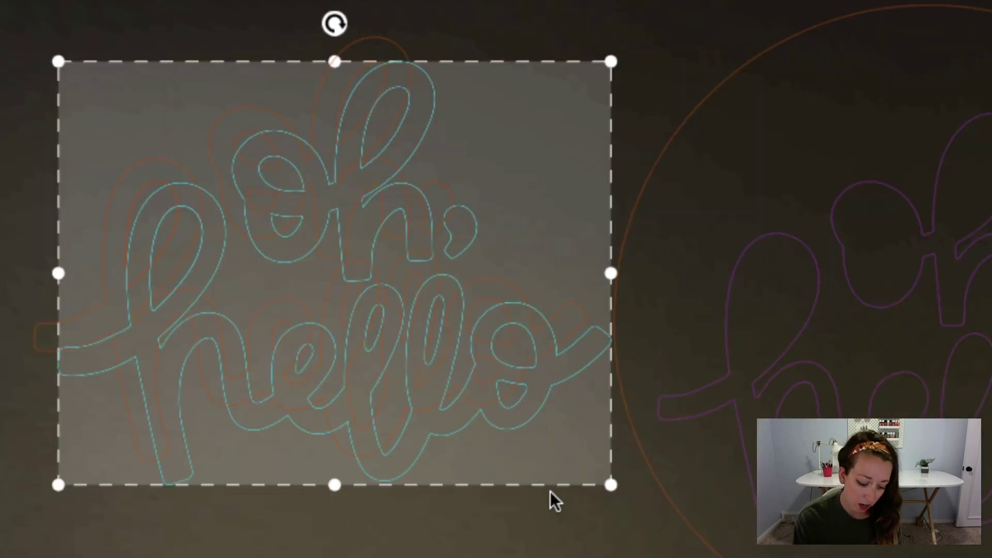
key(super+z)
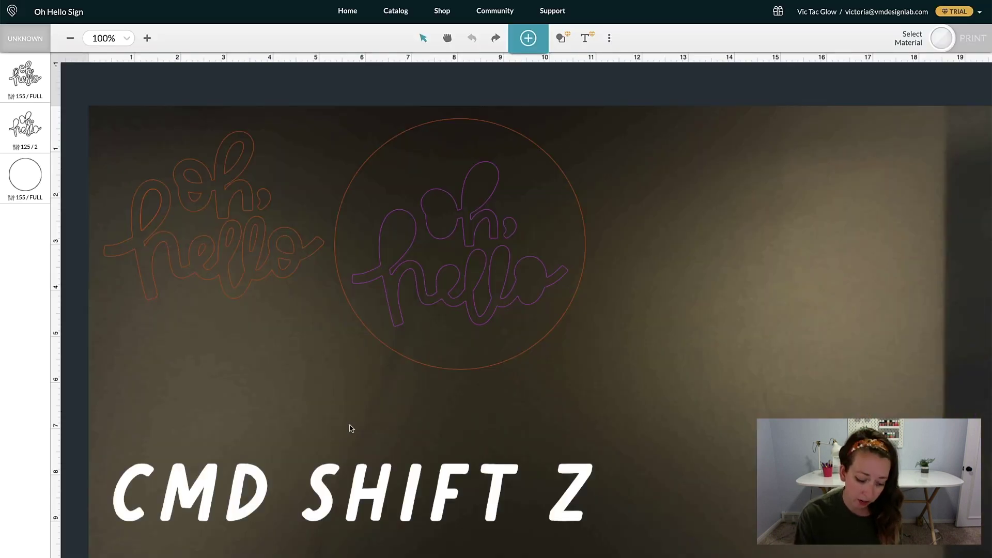
key(super+shift+z)
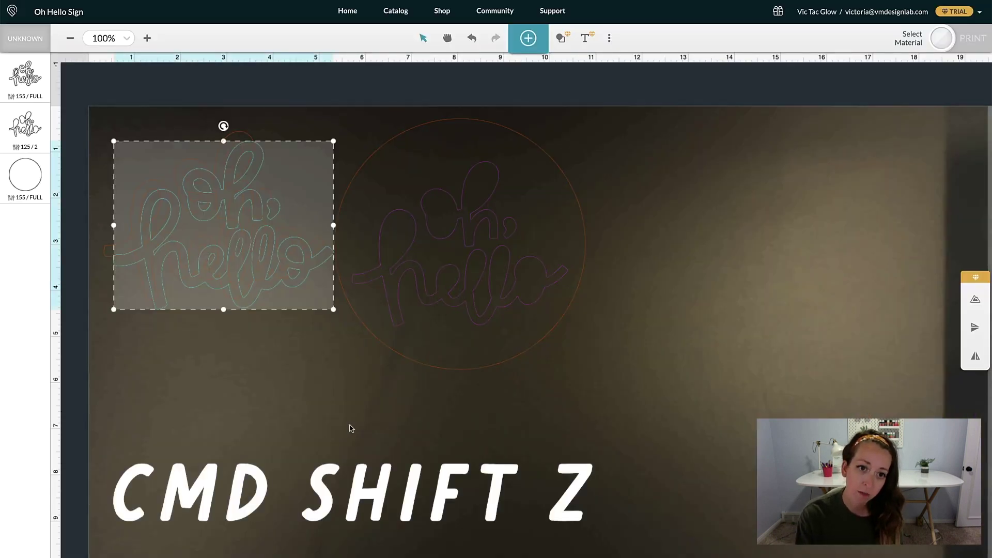
key(super+z)
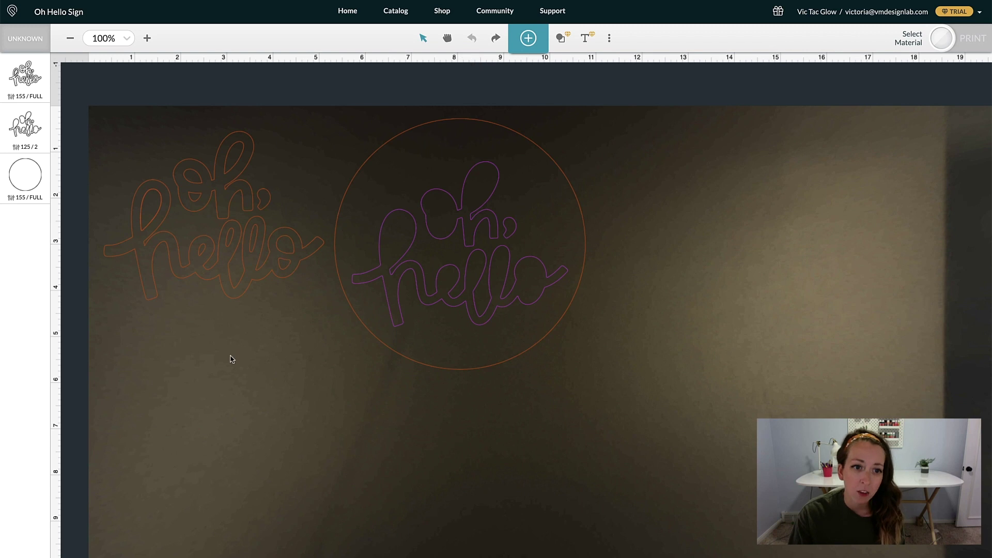
Scale both oh hello designs down together to 14.6 in wide, showing their Position/Scale values.
drag(89, 110, 328, 381)
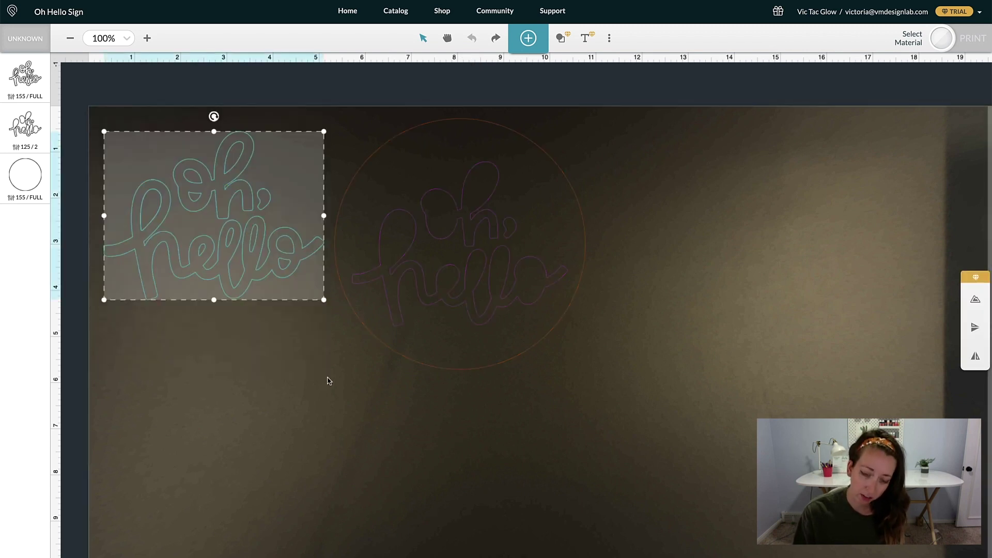
key(Delete)
key(ctrl+z)
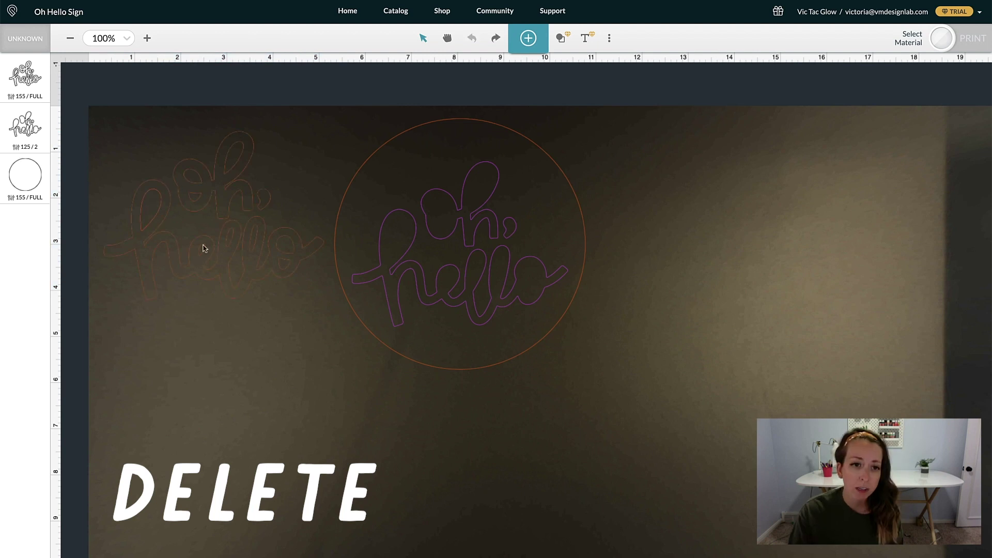
drag(104, 95, 780, 555)
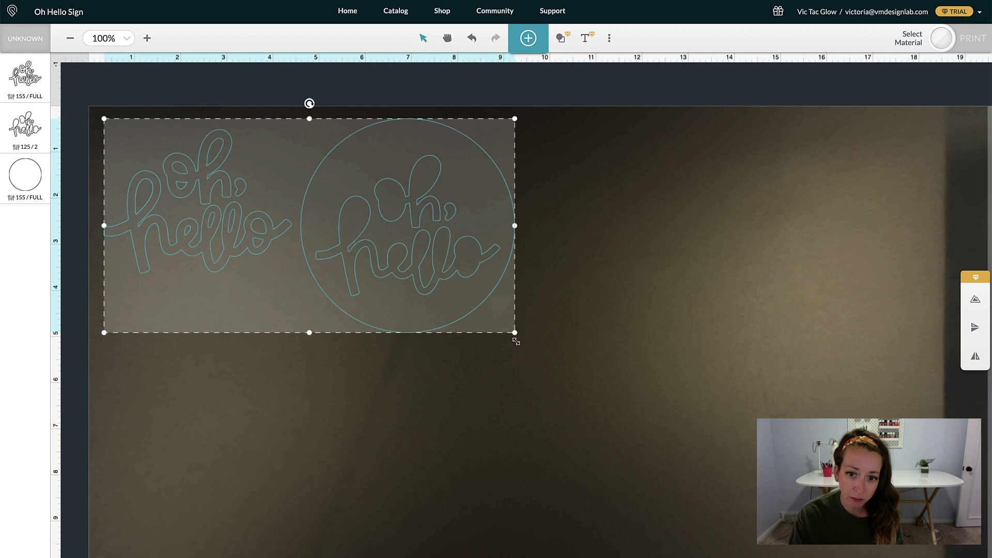
key(ctrl+z)
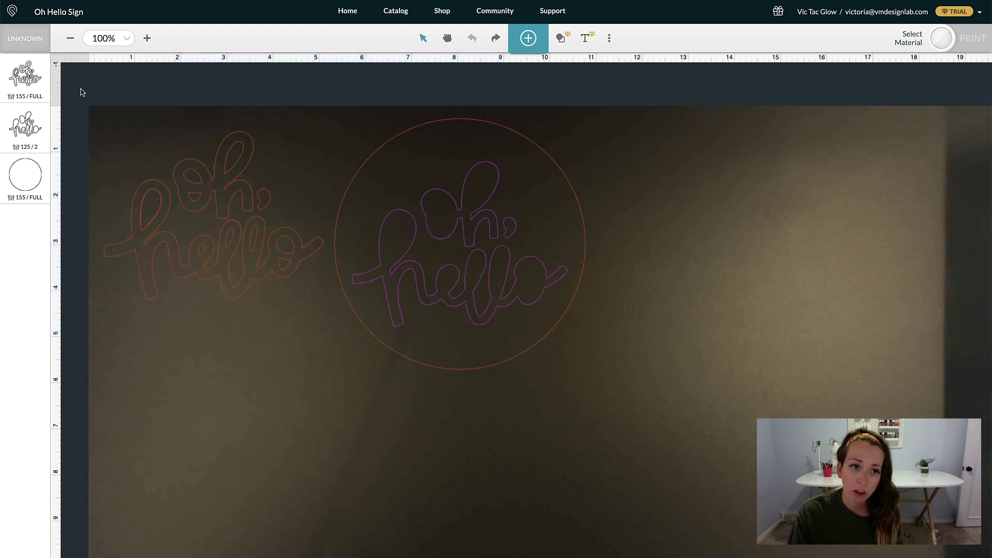
drag(82, 91, 649, 473)
drag(584, 370, 427, 346)
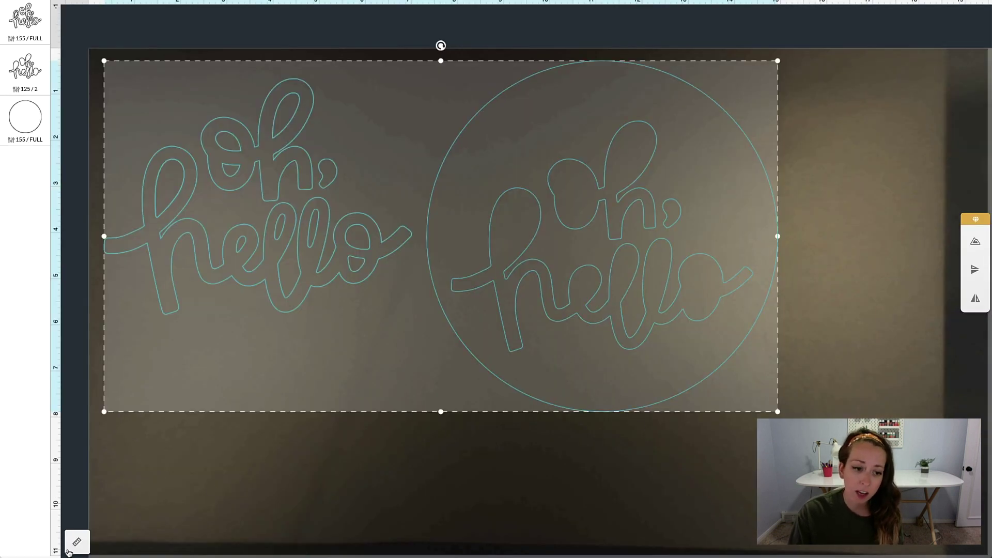
click(76, 542)
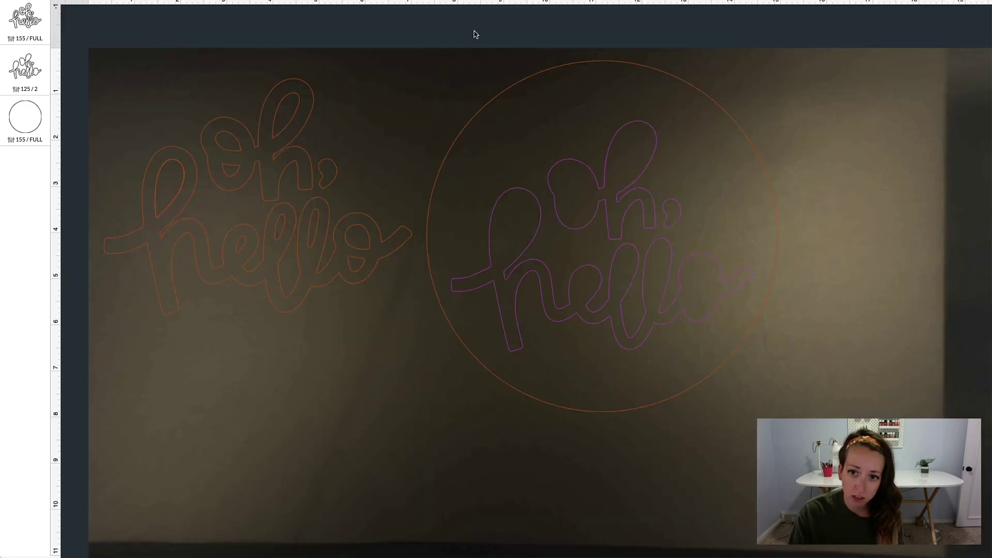
Set the circled oh hello design's width to 7 in, then enlarge it slightly by its corner.
drag(458, 34, 853, 525)
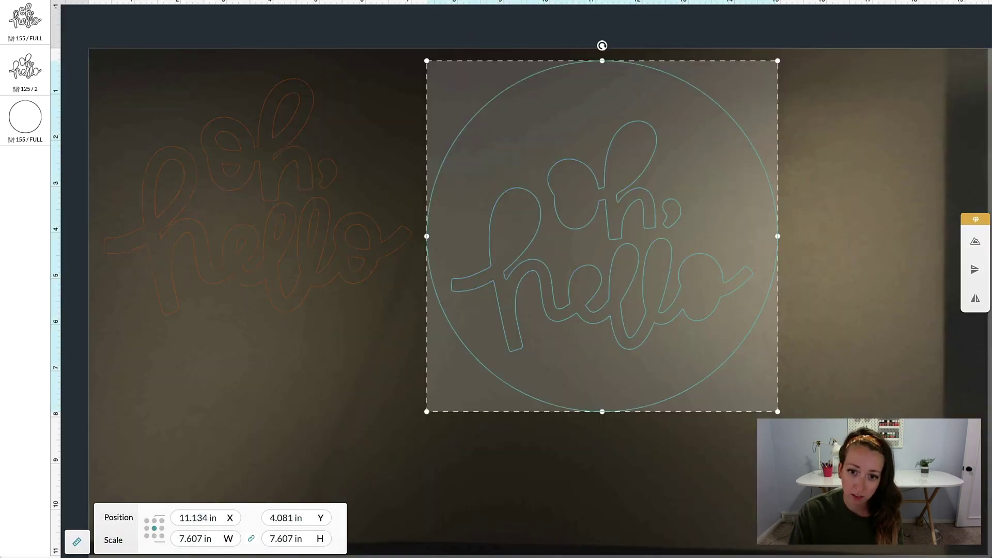
drag(489, 33, 752, 386)
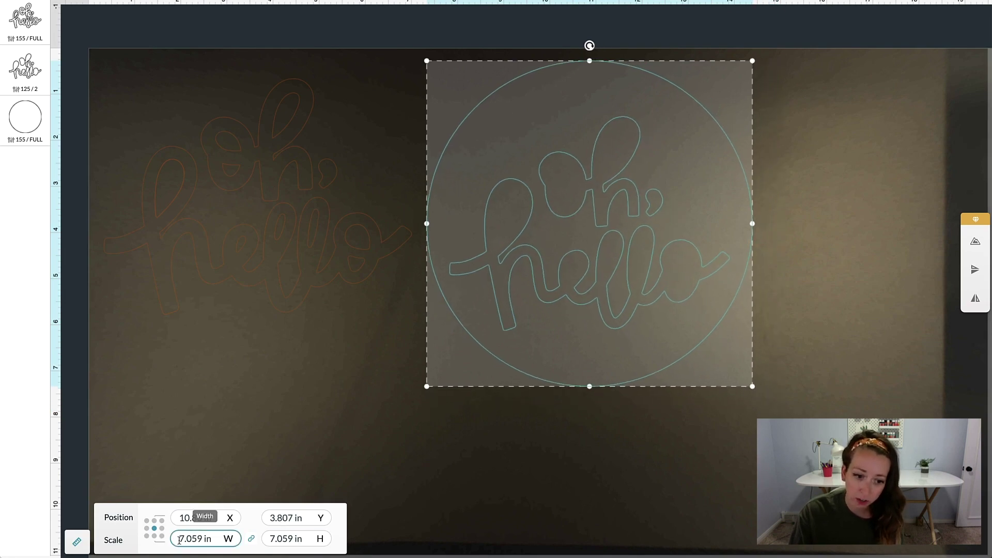
click(187, 538)
text(7)
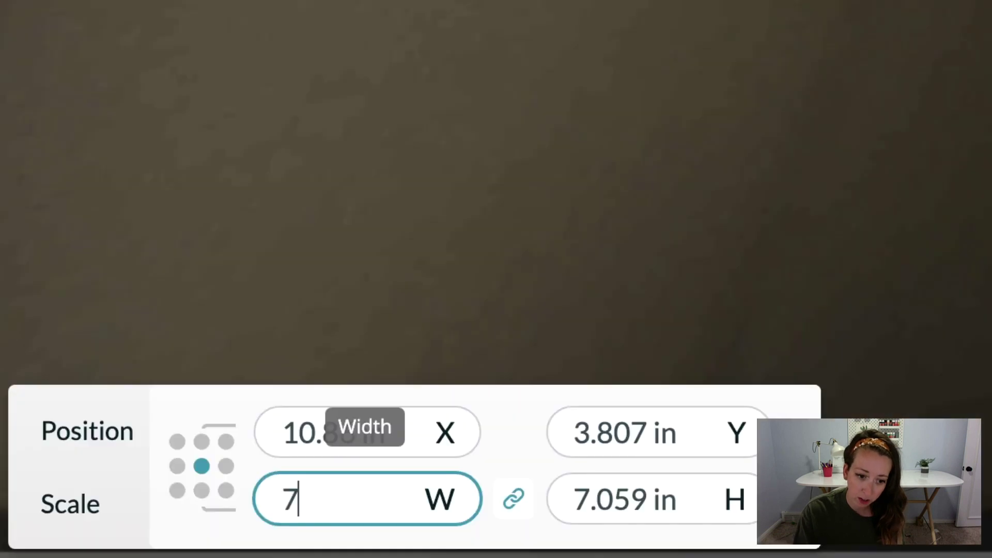
key(Return)
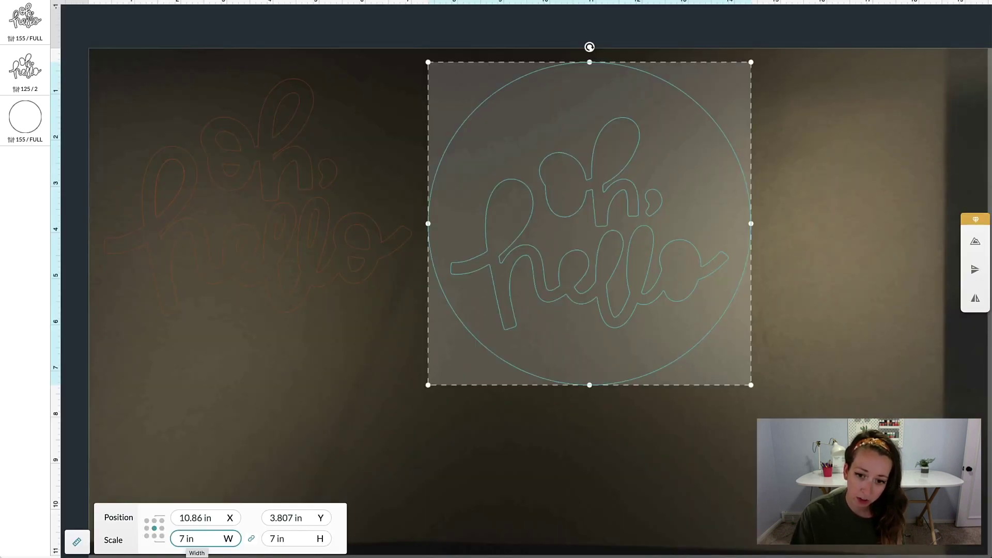
drag(750, 385, 765, 400)
key(ctrl+z)
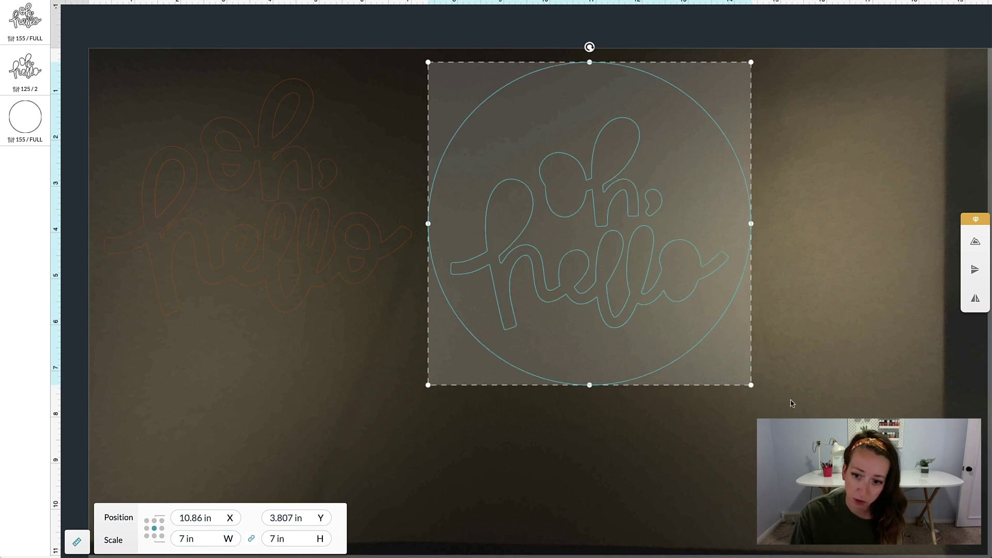
drag(753, 389, 775, 409)
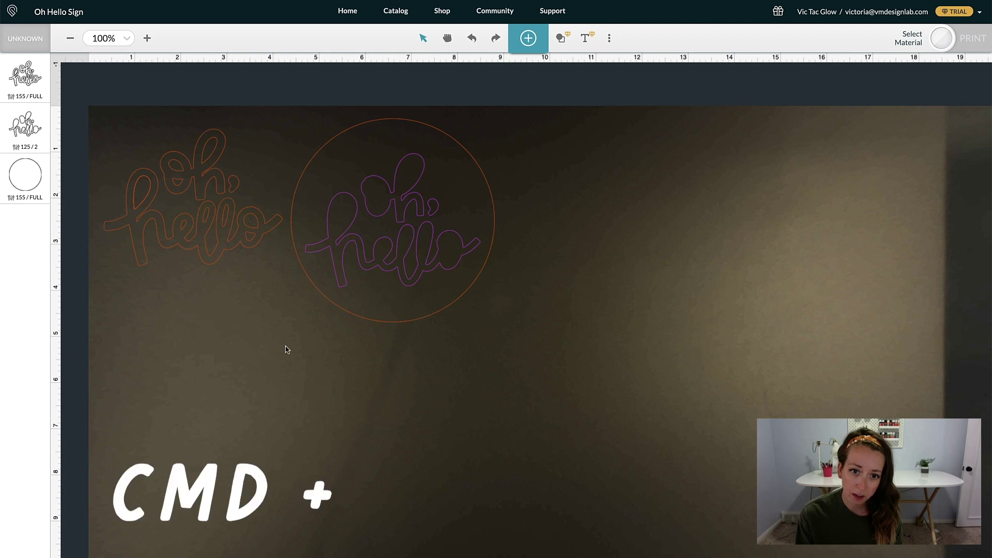
Zoom in on the circled design and back out, pan to the other lettering, and select both.
key(super+plus)
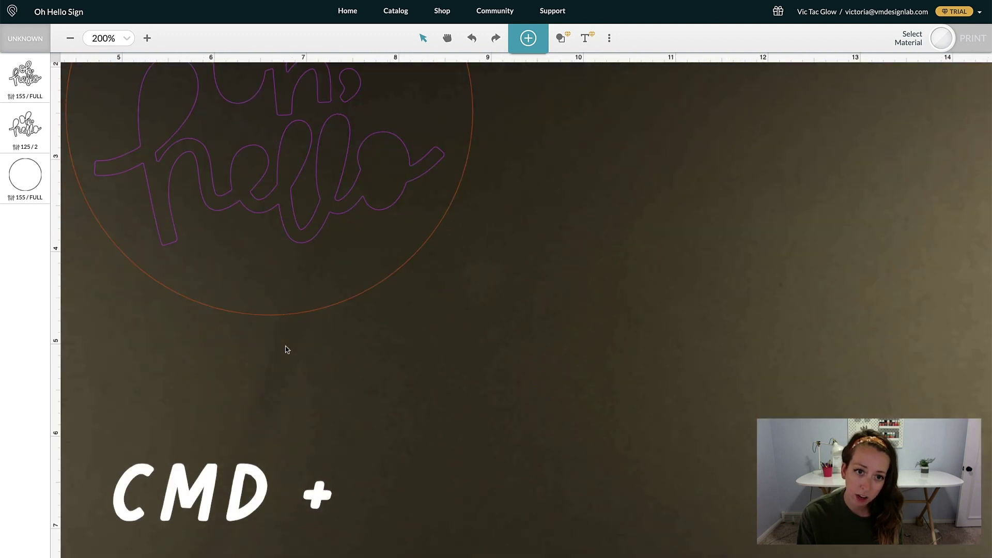
key(super+minus)
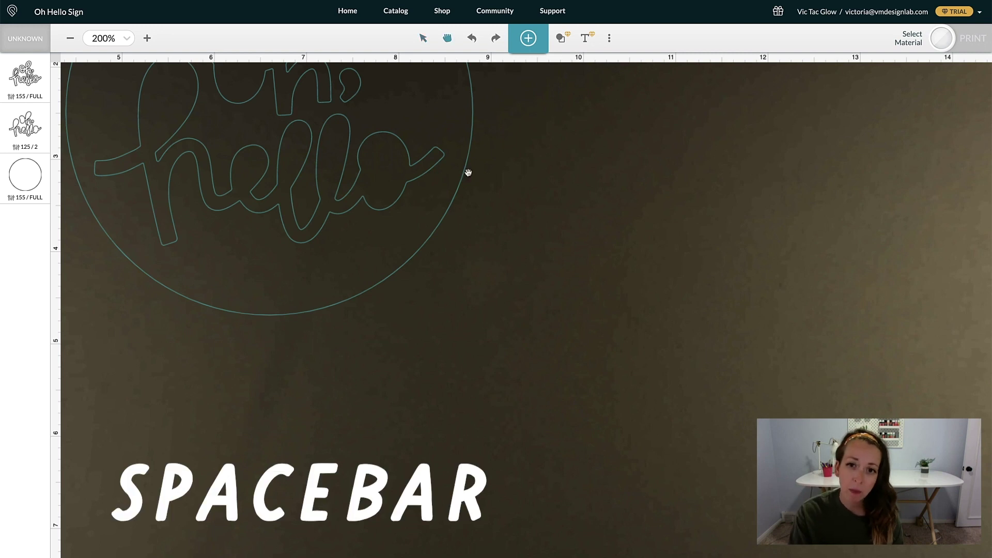
drag(328, 192, 708, 367)
scroll(500, 350, down, 3)
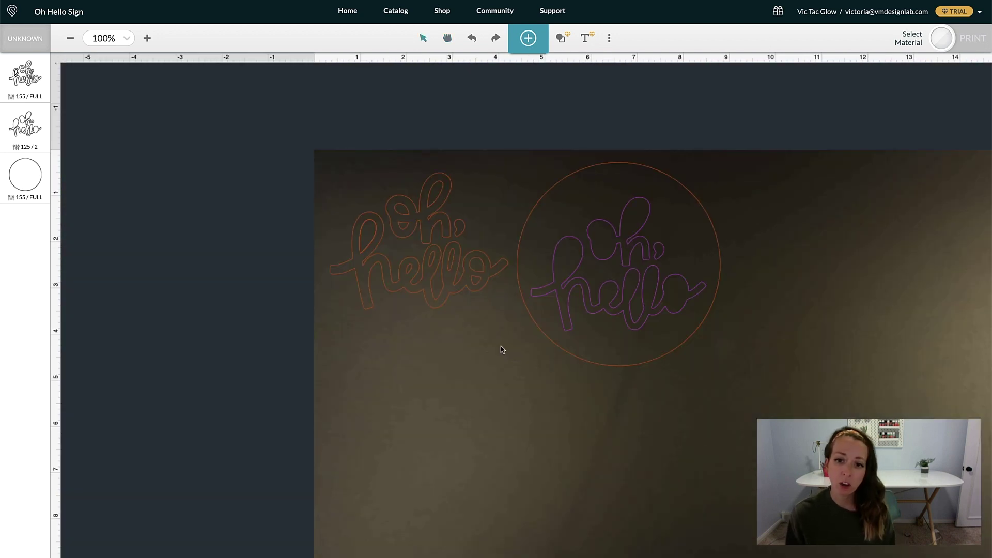
key(ctrl+a)
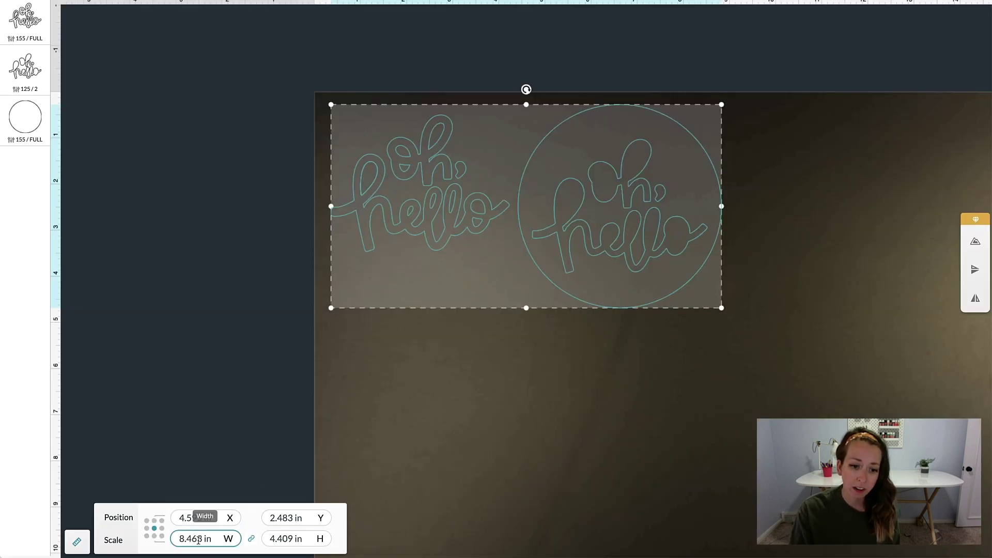
click(287, 517)
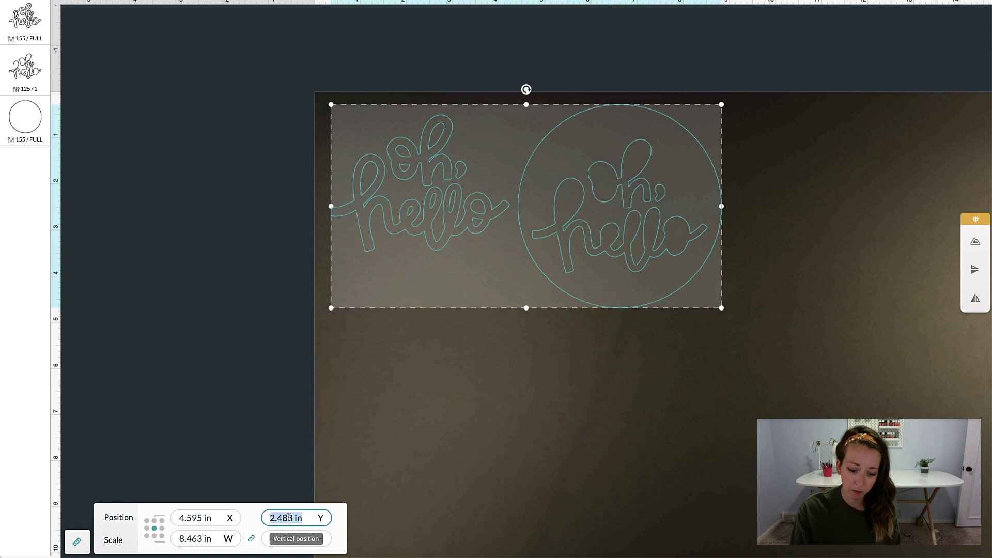
text(10)
key(Return)
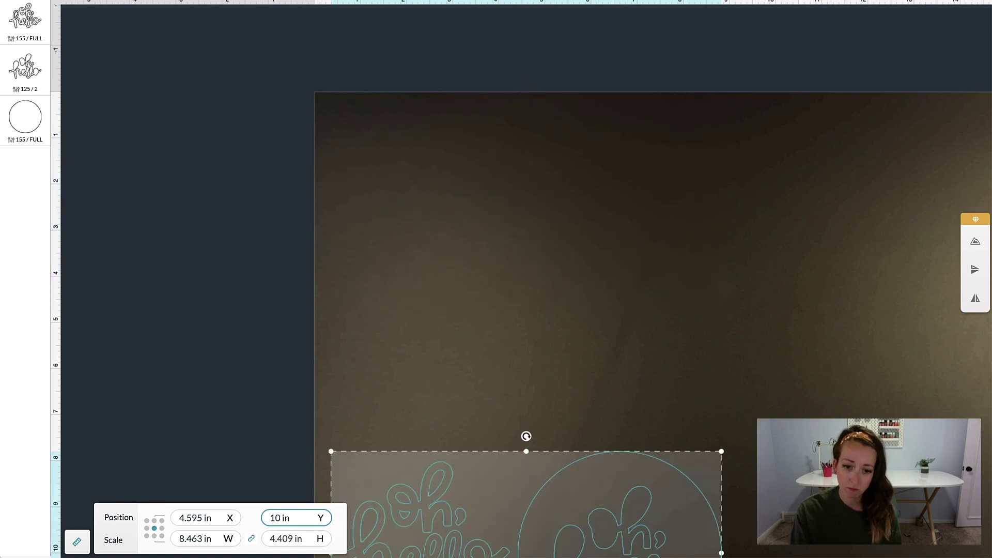
key(ctrl+z)
click(467, 447)
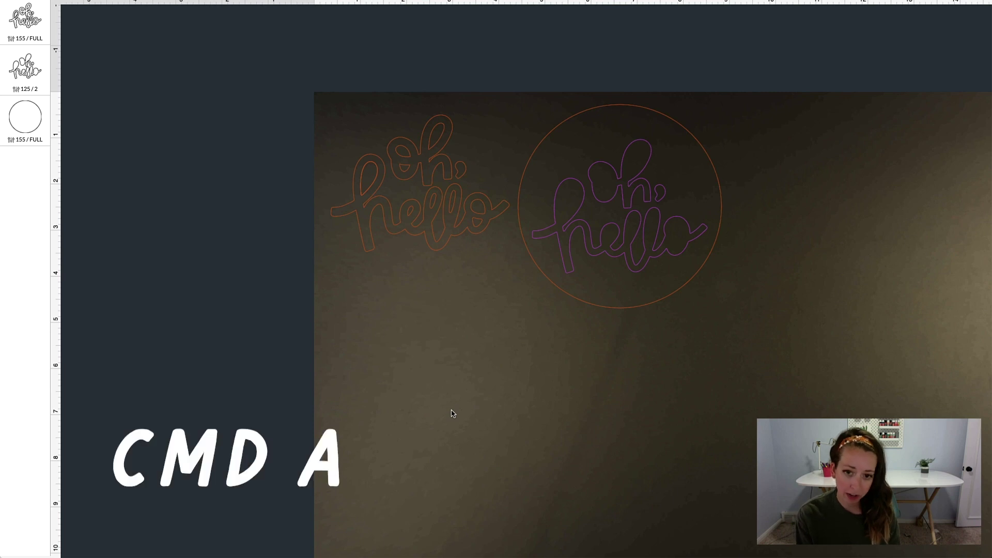
key(super+a)
Check the 125 / 2 layer settings, then drag the 155 / FULL layer to the top of the order.
drag(502, 233, 632, 354)
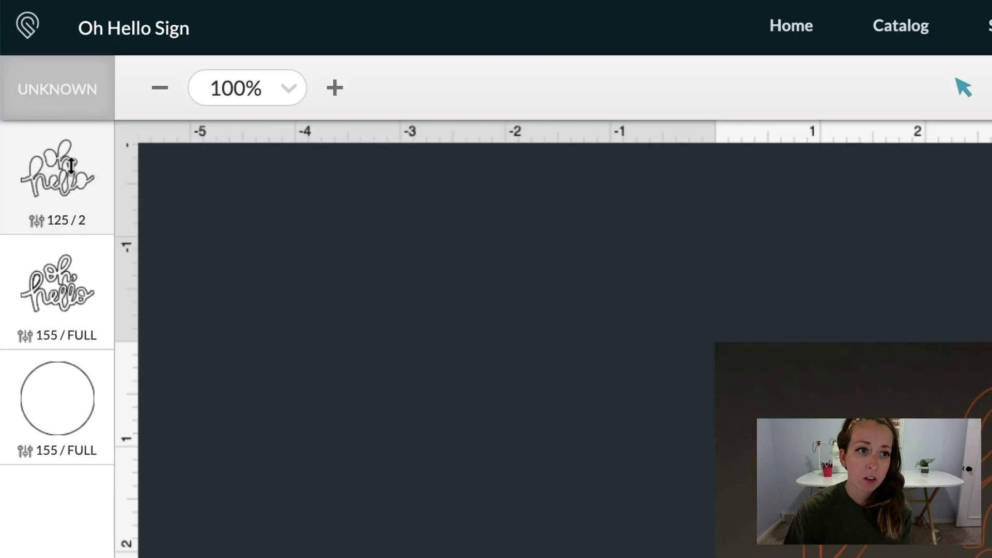
click(31, 72)
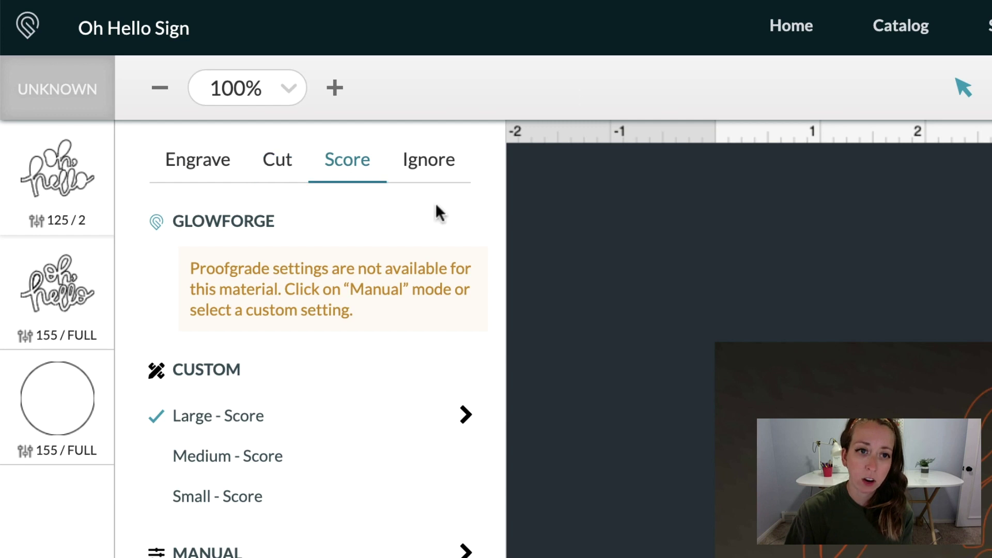
click(50, 287)
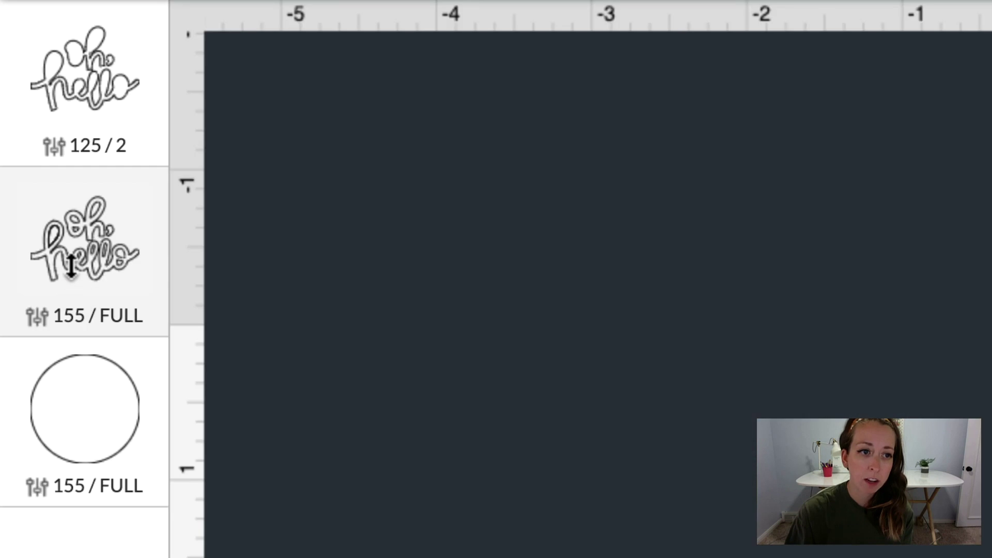
drag(22, 130, 20, 80)
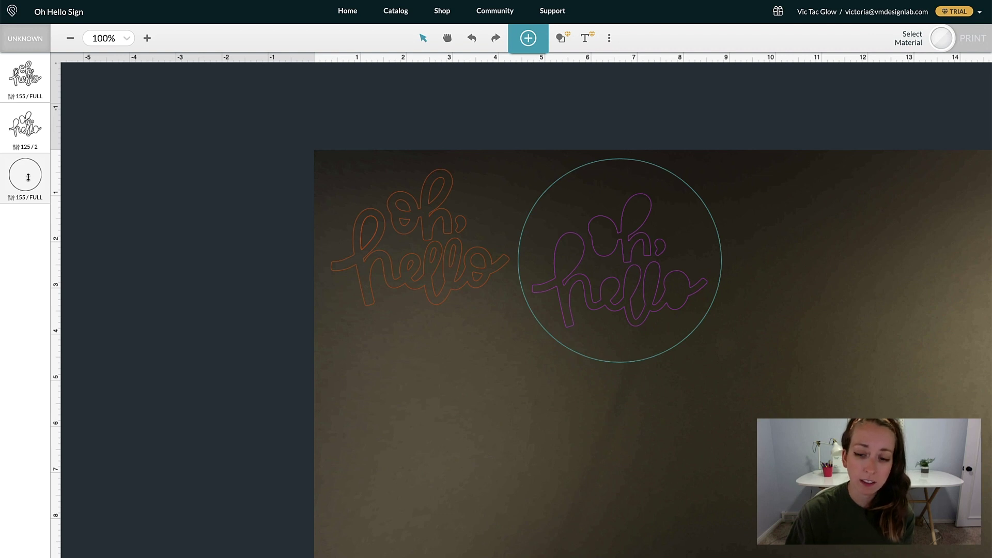
scroll(187, 248, down, 2)
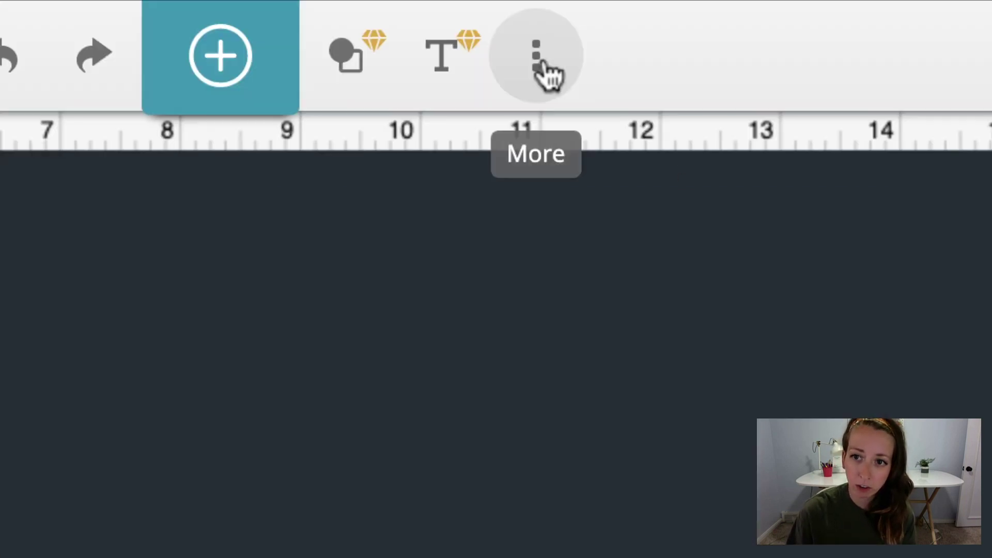
Refresh the bed camera image, then leave the editor for the Design Library.
click(541, 65)
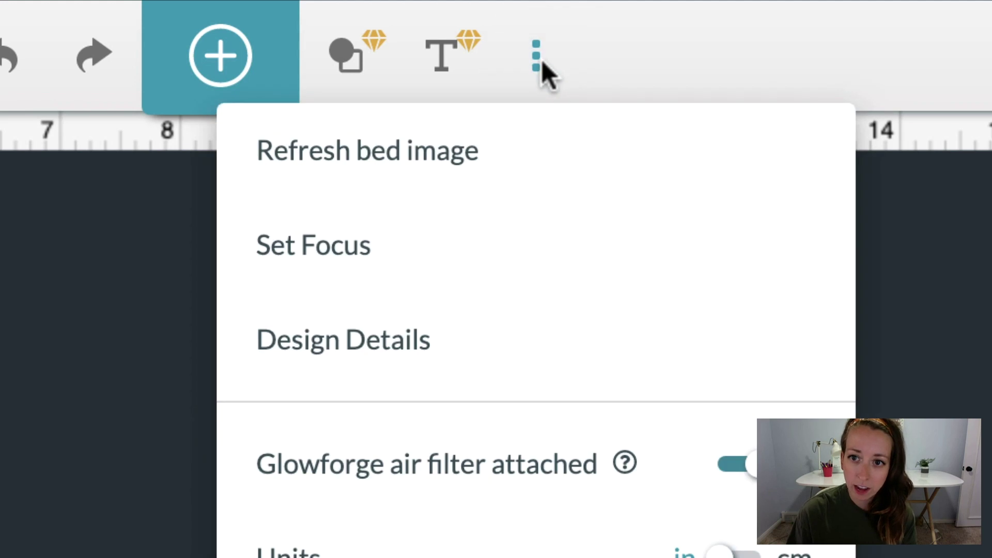
click(413, 150)
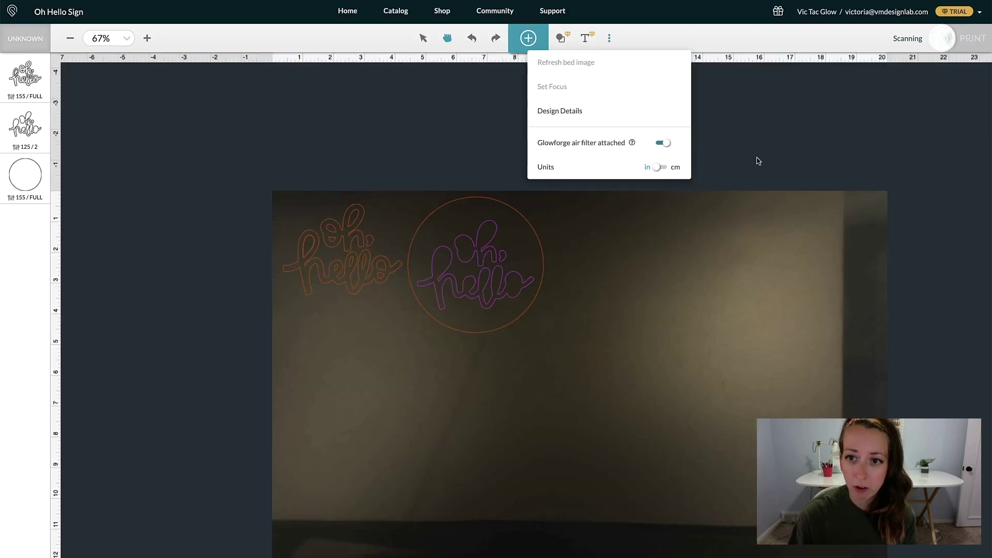
click(411, 177)
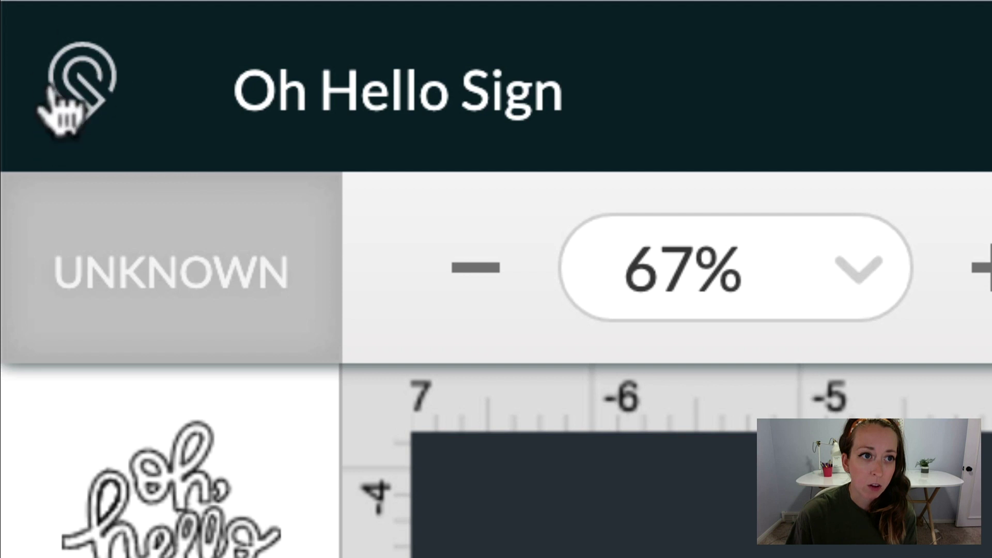
click(52, 93)
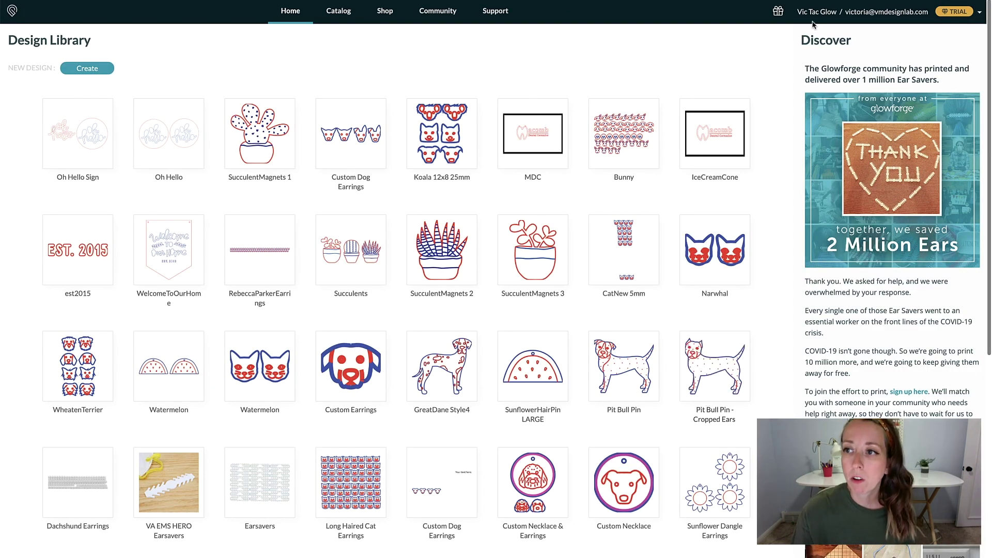
Copy the Refer a Friend URL from the account dropdown panel.
click(871, 15)
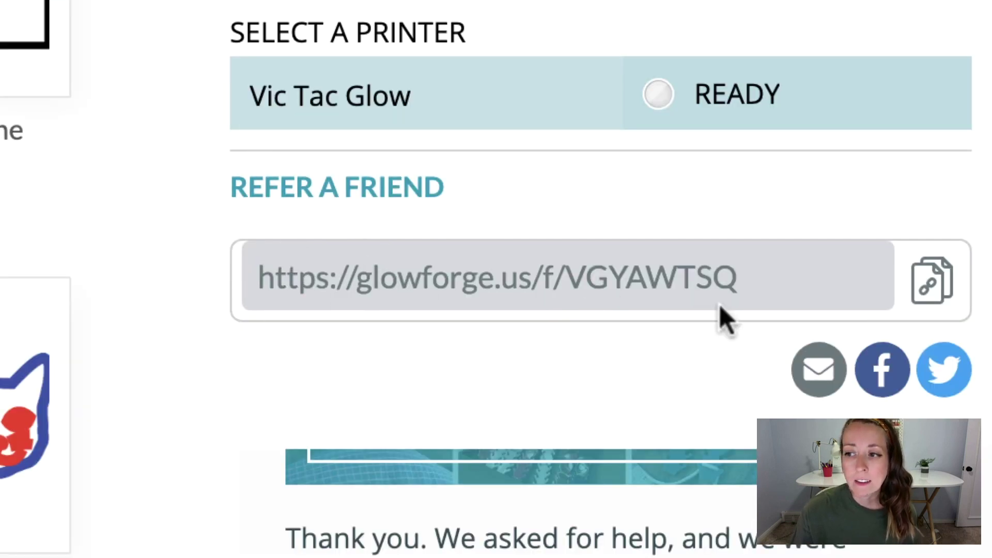
click(929, 297)
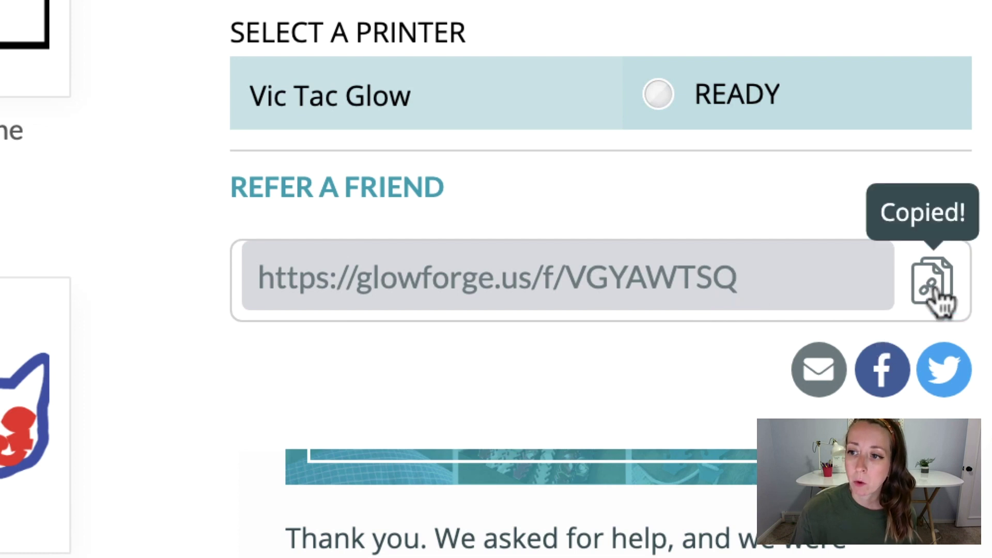